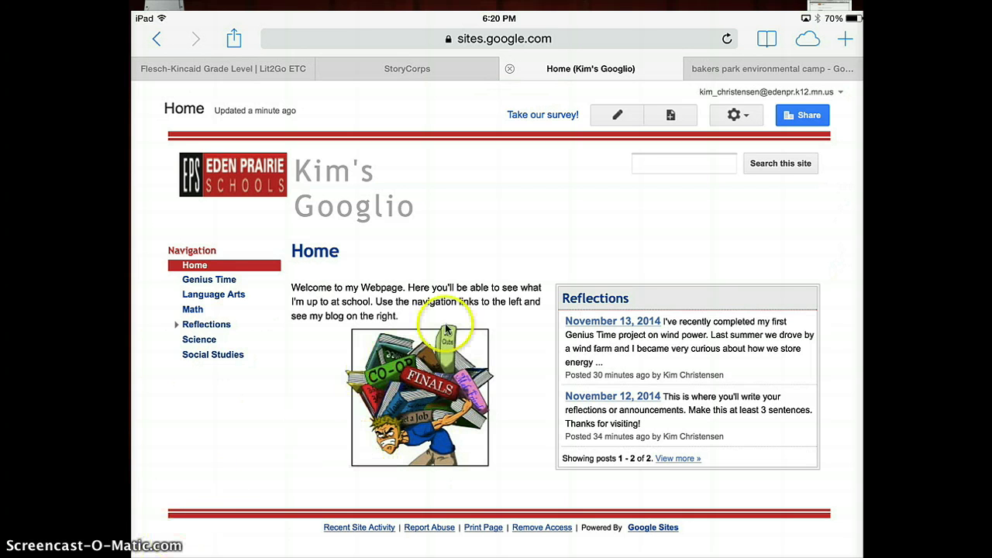
Open the Home page for editing and bring up the gallery of additional gadgets
left_click(613, 116)
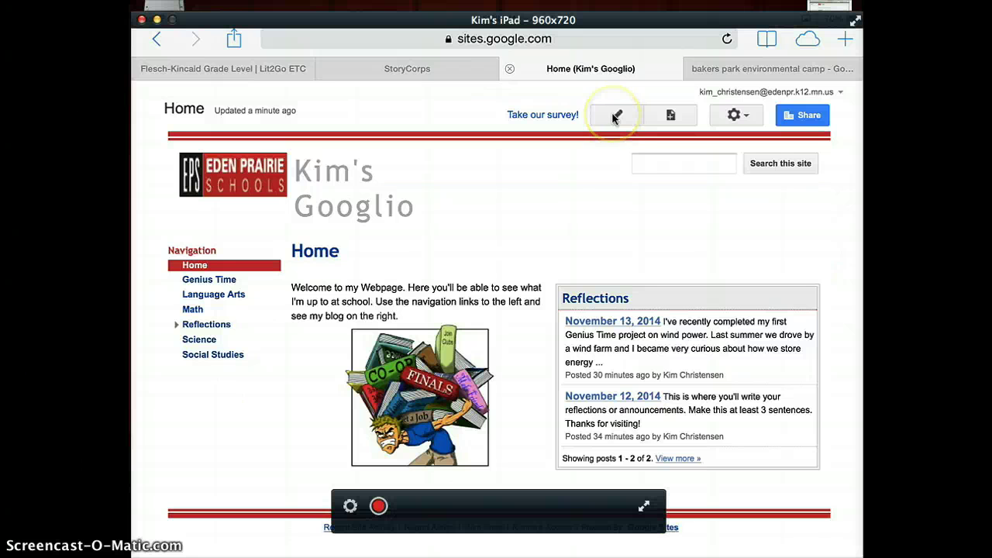
left_click(615, 116)
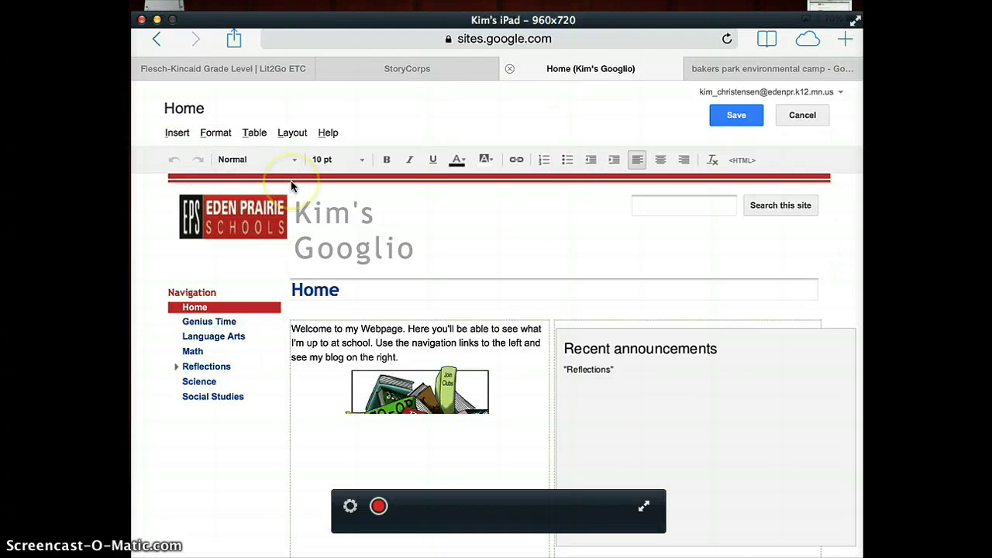
left_click(177, 133)
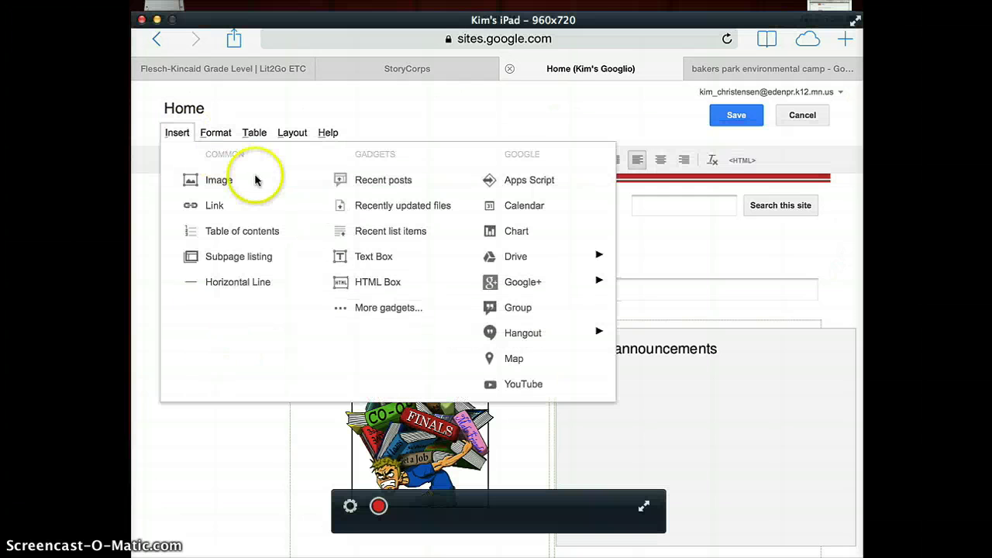
left_click(380, 309)
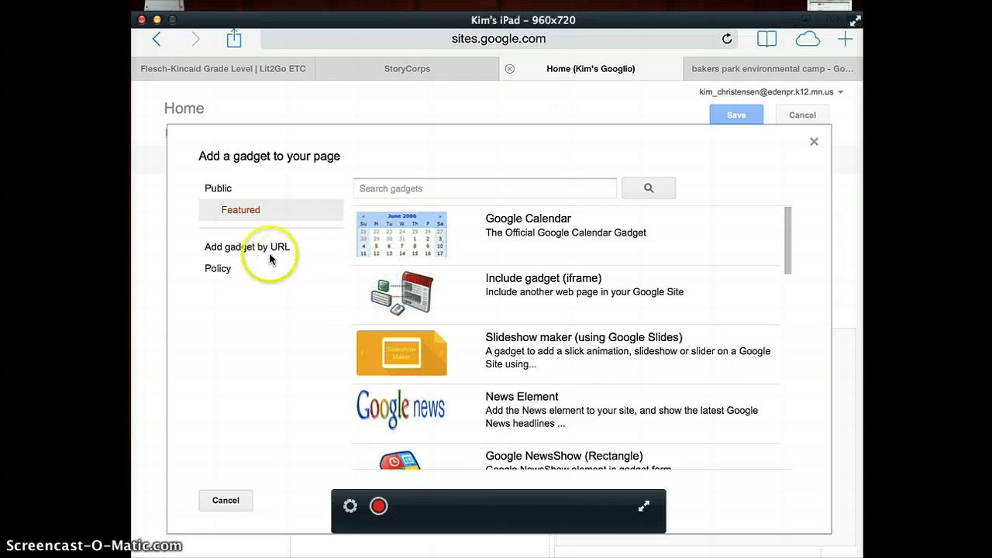
Search the public gadgets for "Counter"
left_click(219, 194)
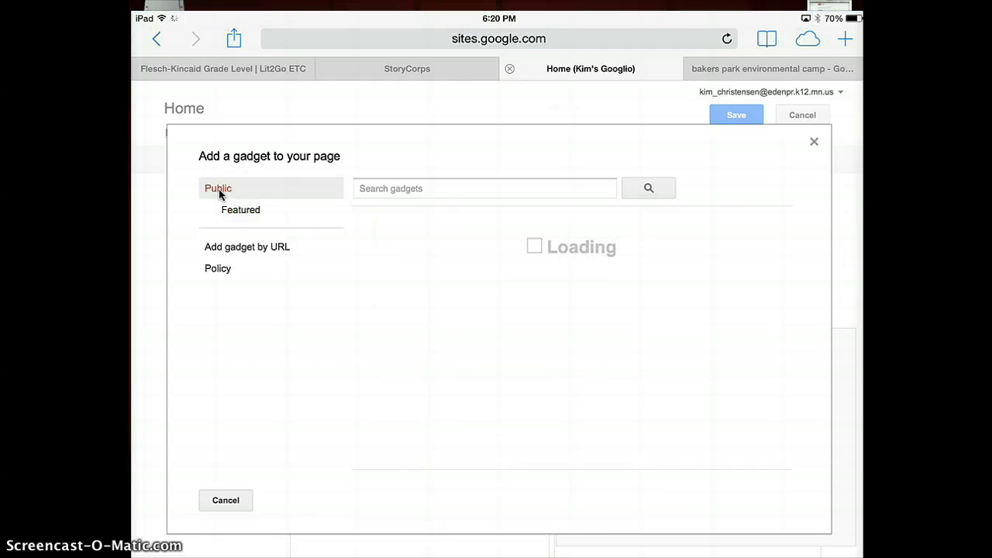
left_click(395, 188)
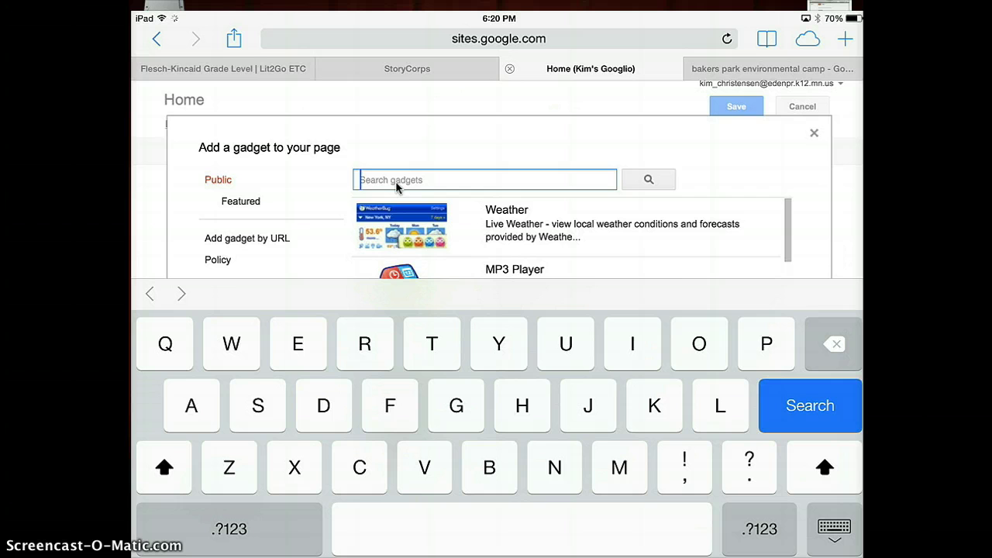
type("Counter")
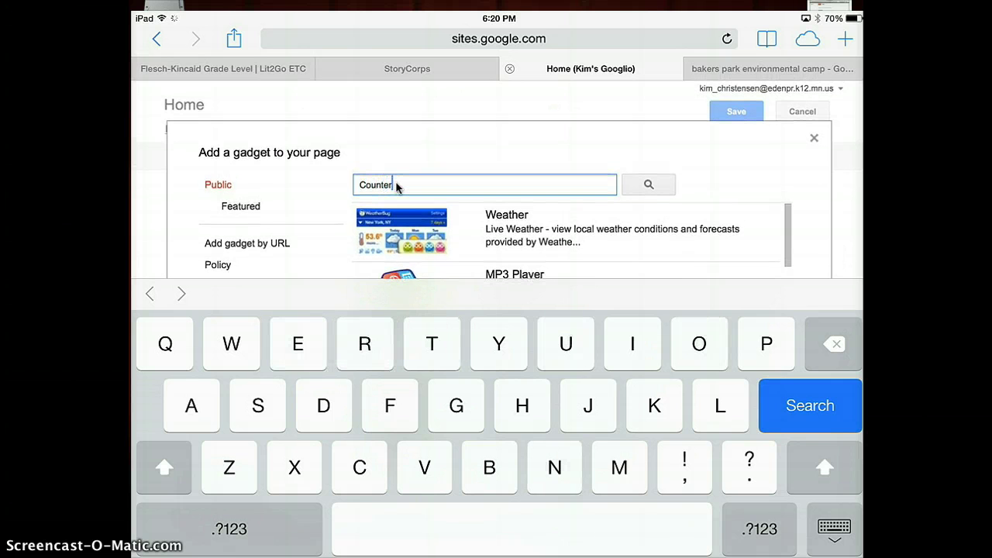
key("Return")
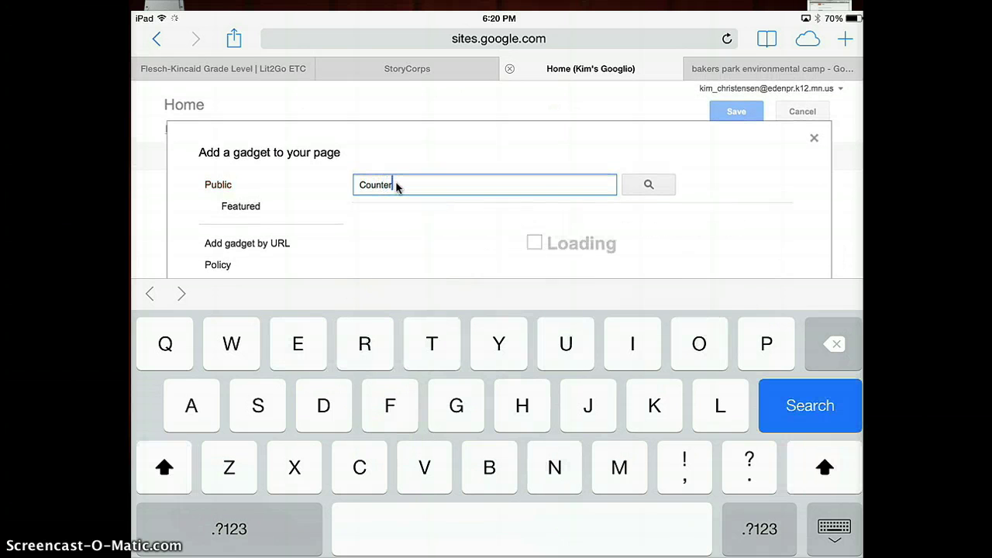
key("Escape")
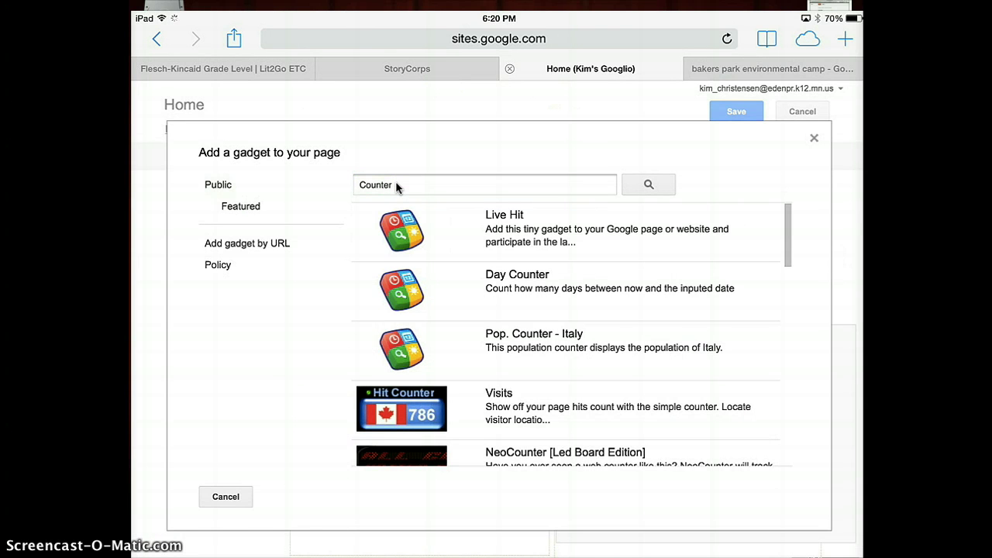
Pick a Visits counter gadget from the results and insert it, 200 by 80 pixels with border and title
scroll(566, 334, "down", 5)
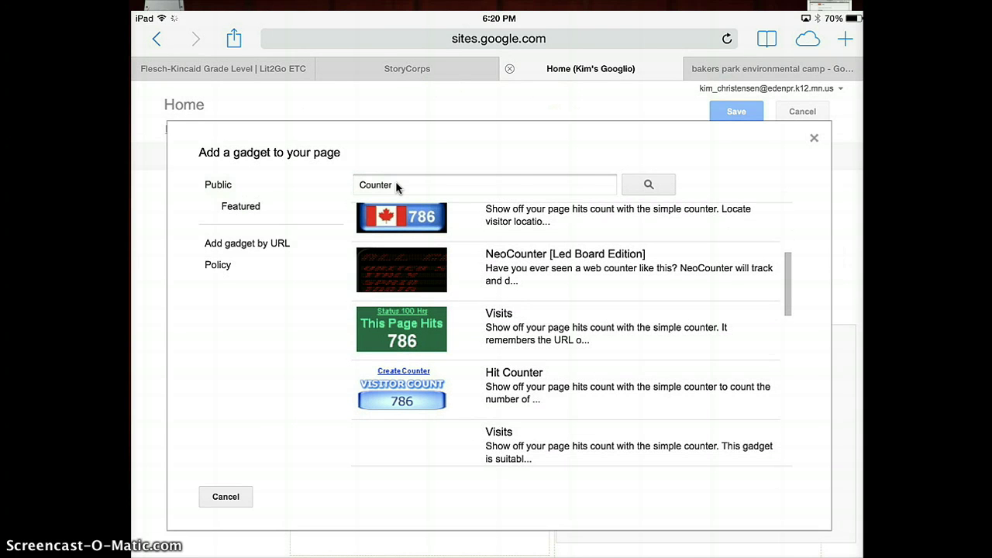
scroll(566, 333, "down", 5)
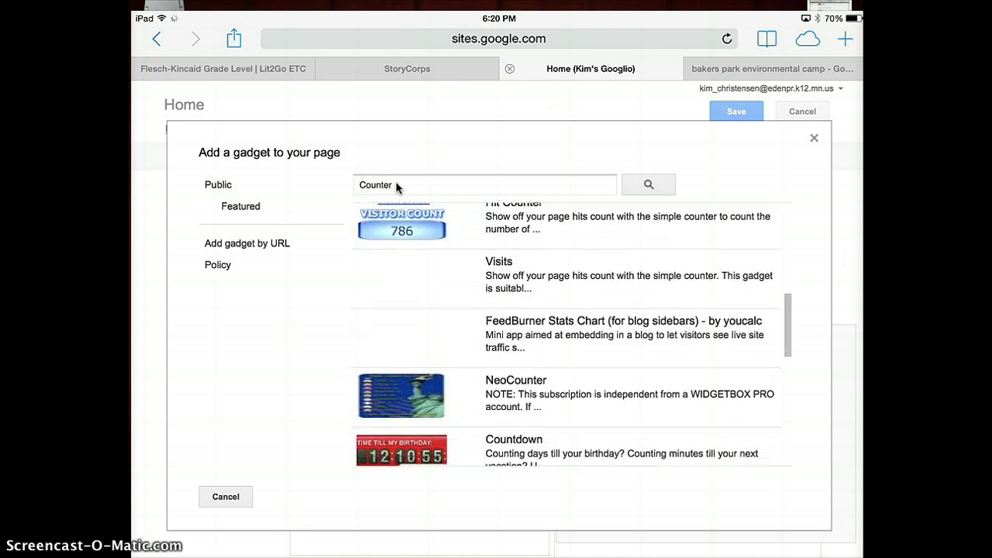
scroll(565, 334, "down", 5)
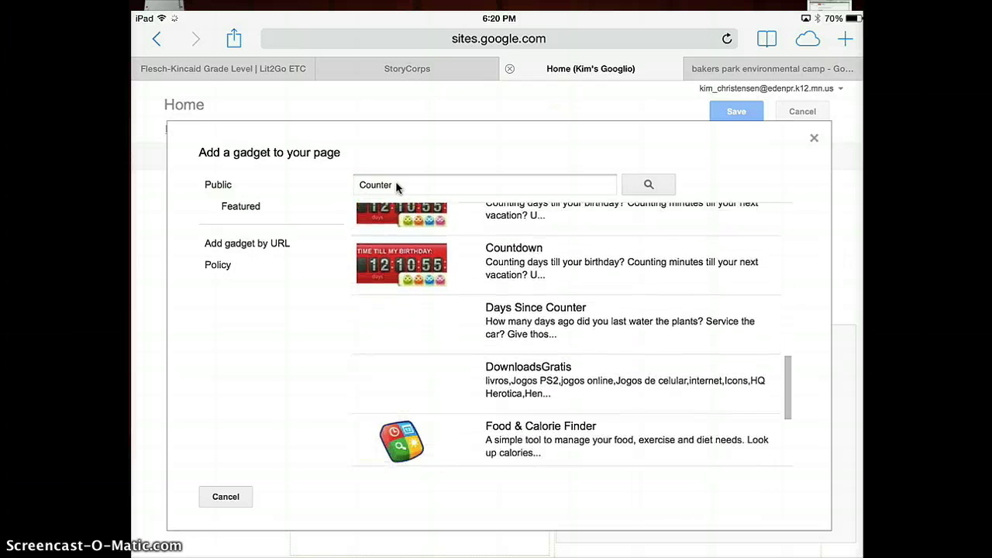
scroll(566, 334, "down", 3)
scroll(566, 334, "up", 6)
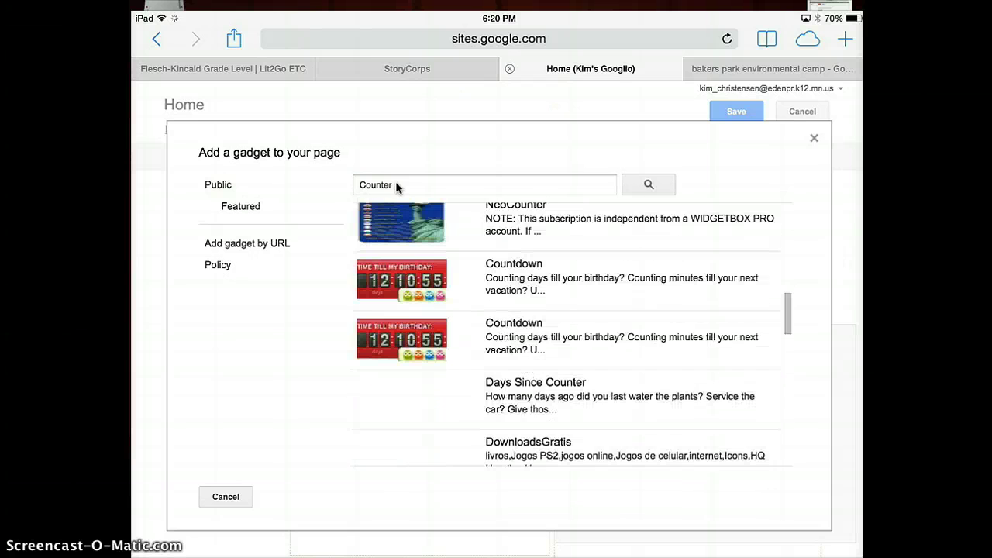
scroll(566, 333, "up", 4)
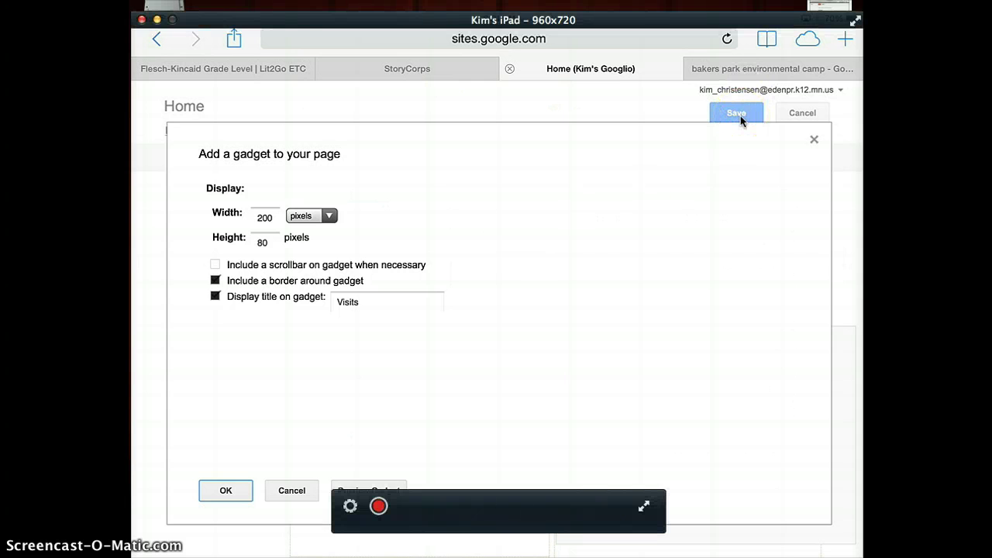
key("Return")
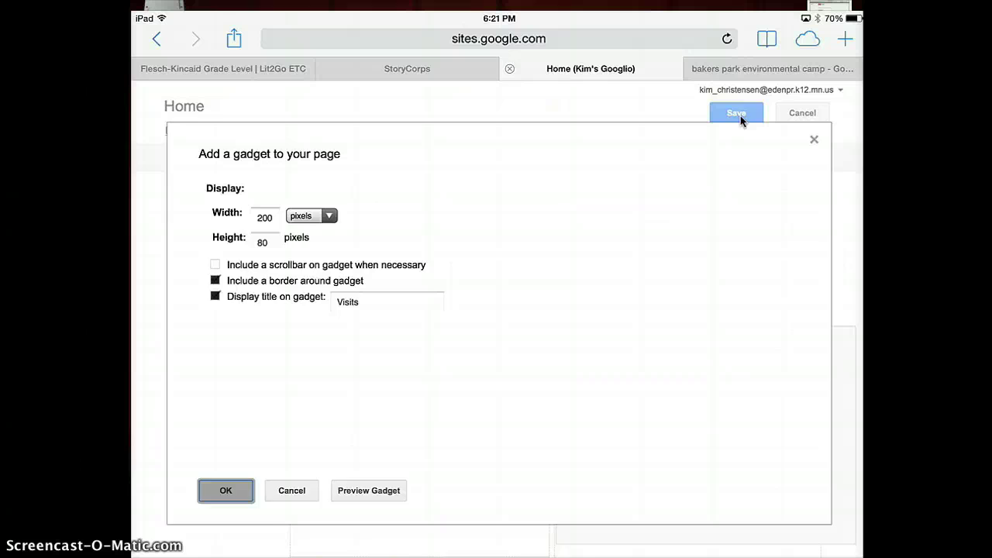
Remove the Visits gadget above the welcome text on the Home page
left_click(780, 104)
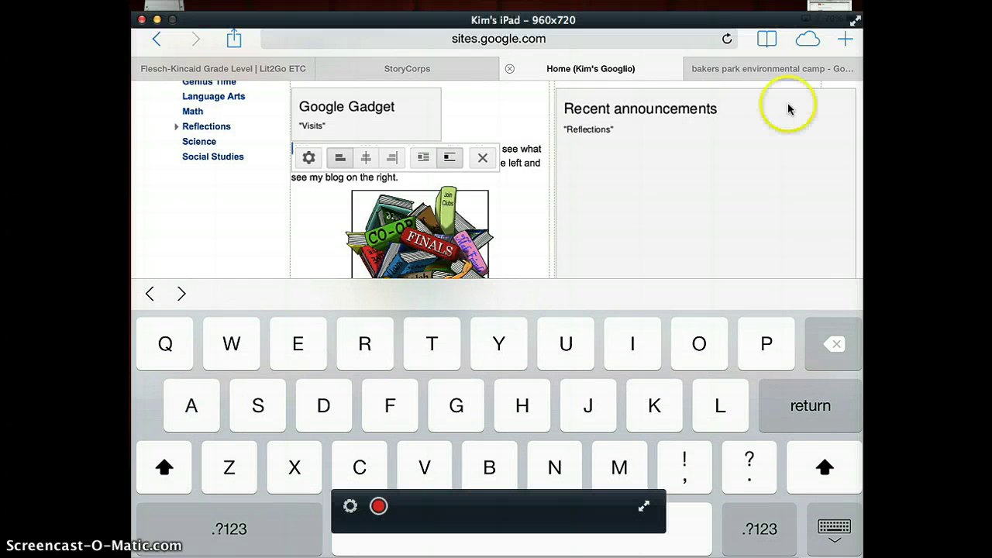
left_click(723, 156)
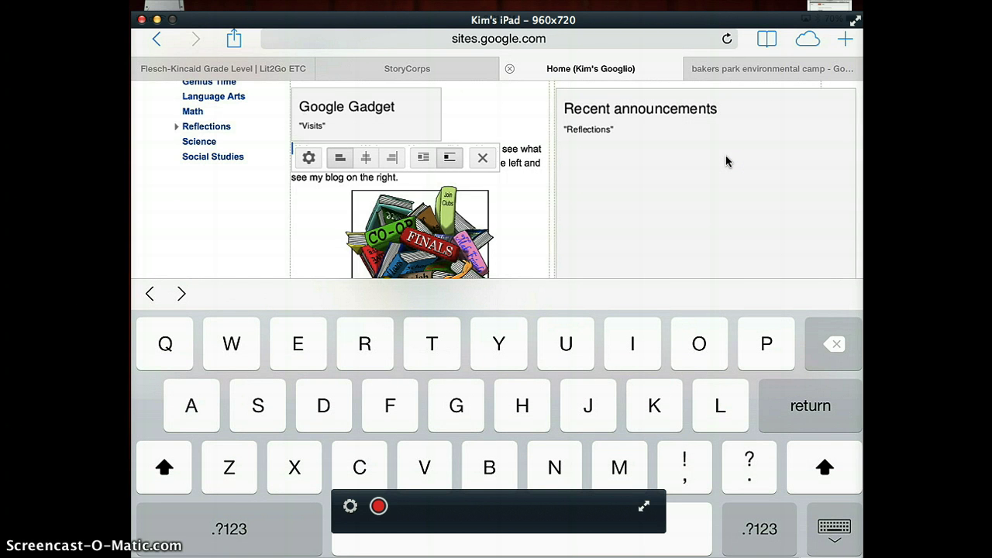
scroll(725, 161, "up", 3)
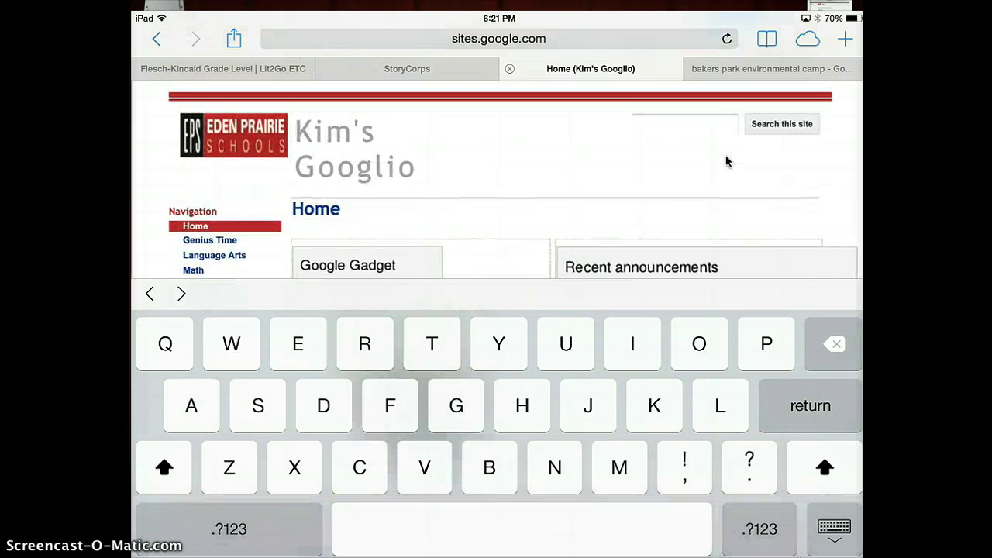
scroll(725, 161, "down", 2)
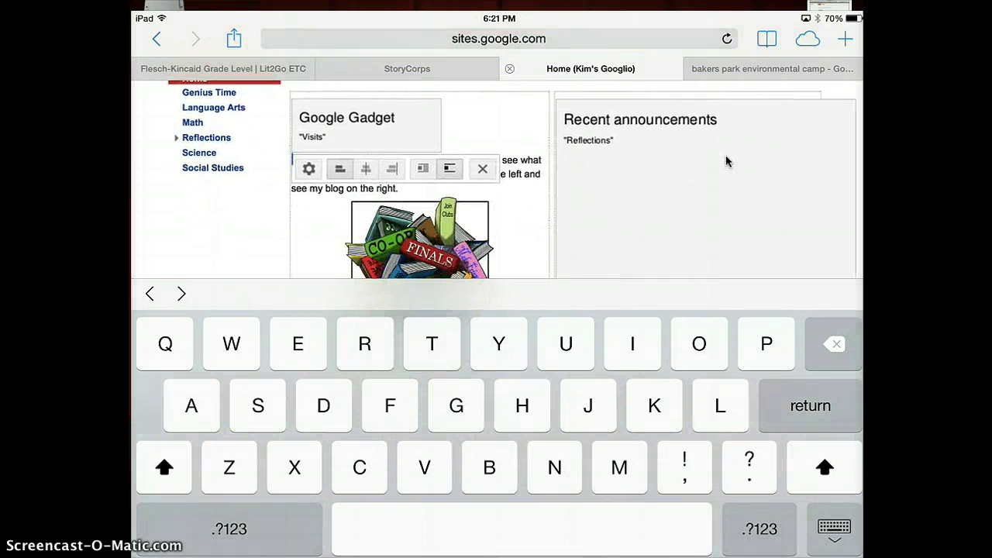
scroll(727, 161, "down", 2)
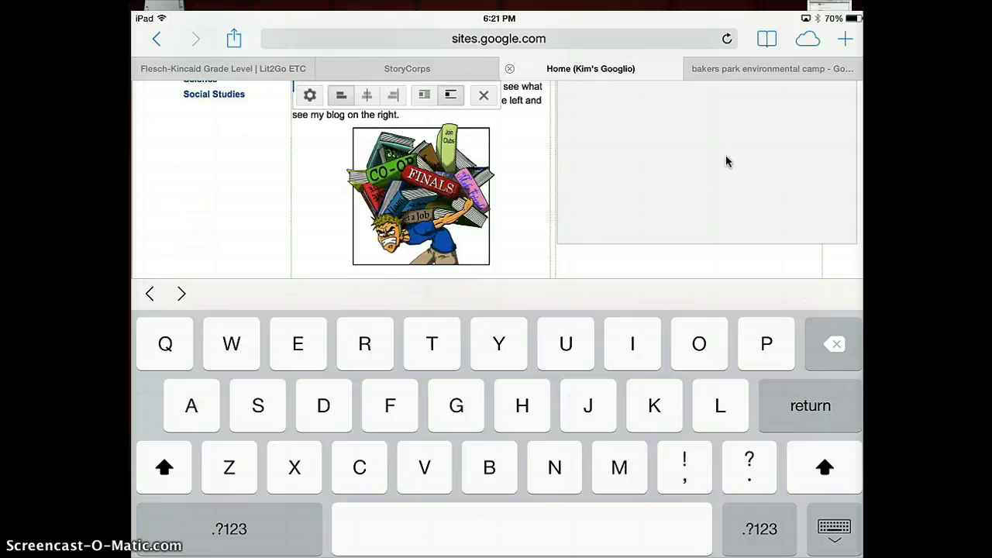
scroll(726, 161, "down", 2)
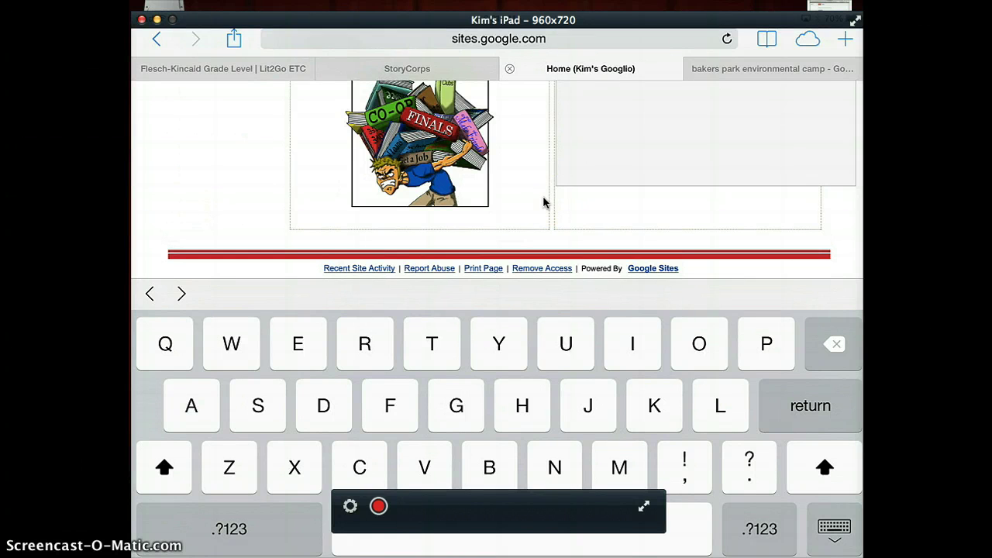
scroll(543, 203, "up", 3)
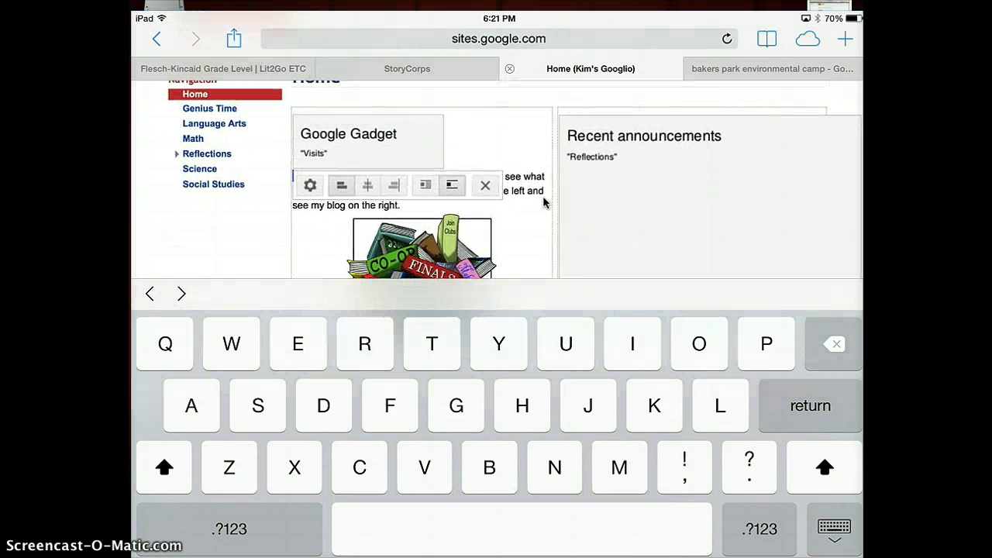
left_click(486, 186)
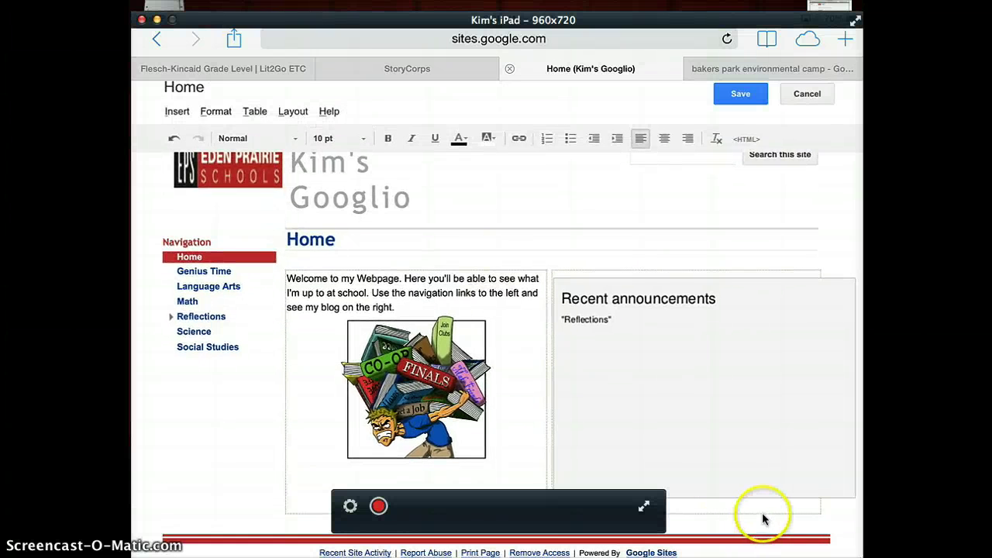
Change the Home page layout to Two column, the version with header and footer sections
left_click(300, 112)
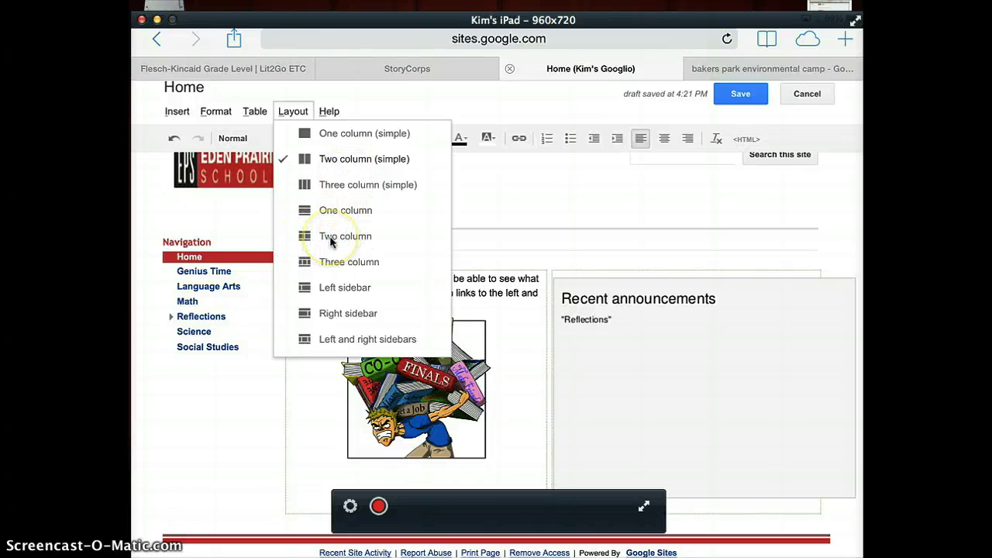
left_click(329, 236)
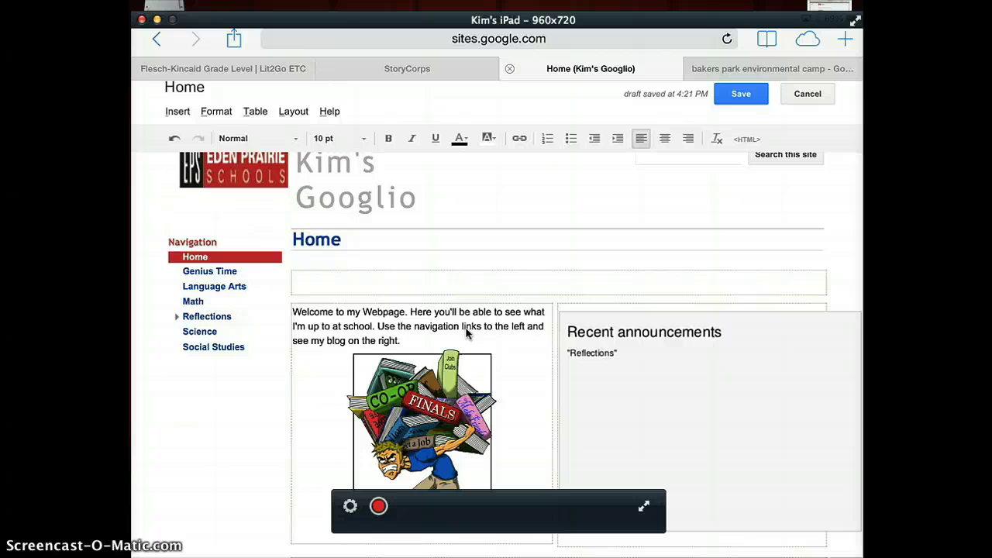
Search the public gadgets for "Counter" to place one in the footer section below the two columns
scroll(466, 333, "down", 2)
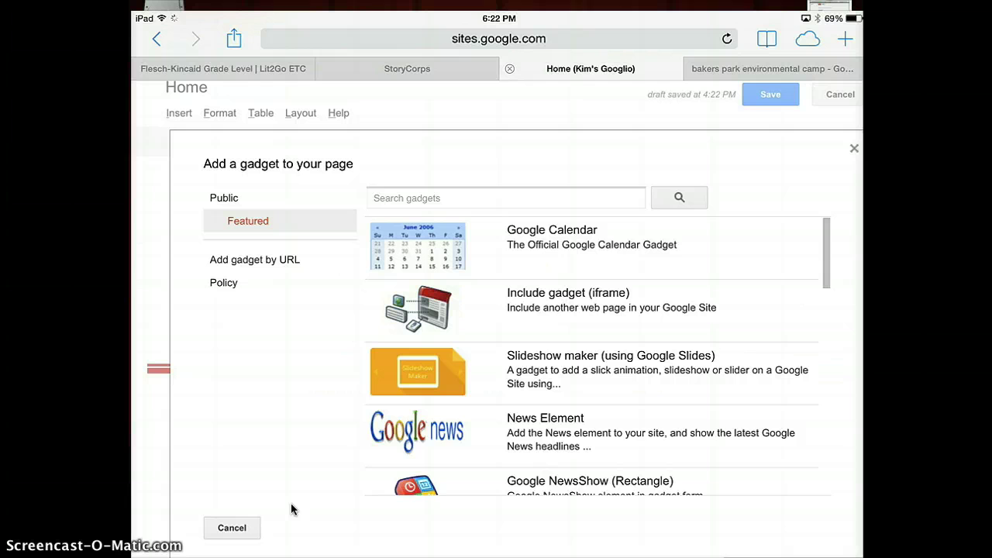
left_click(224, 198)
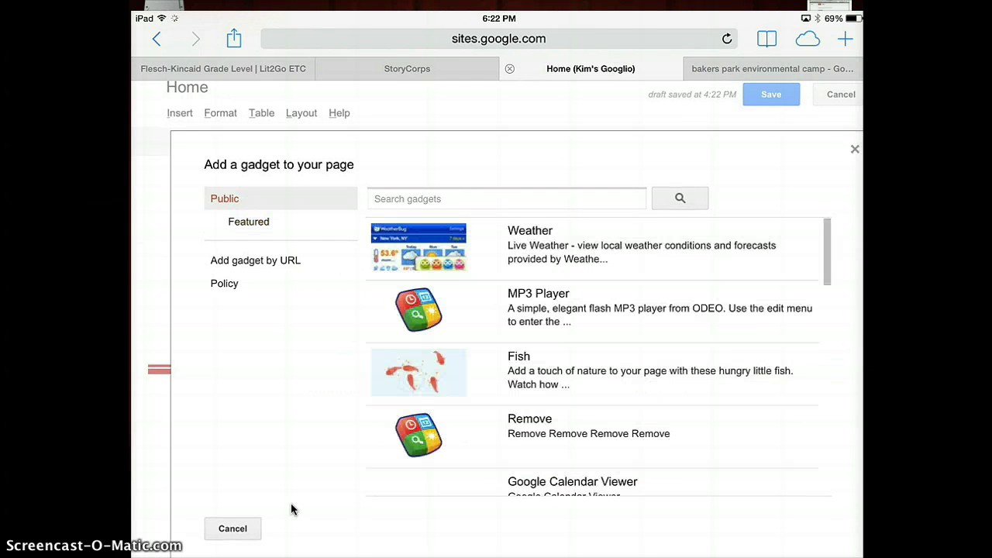
left_click(506, 198)
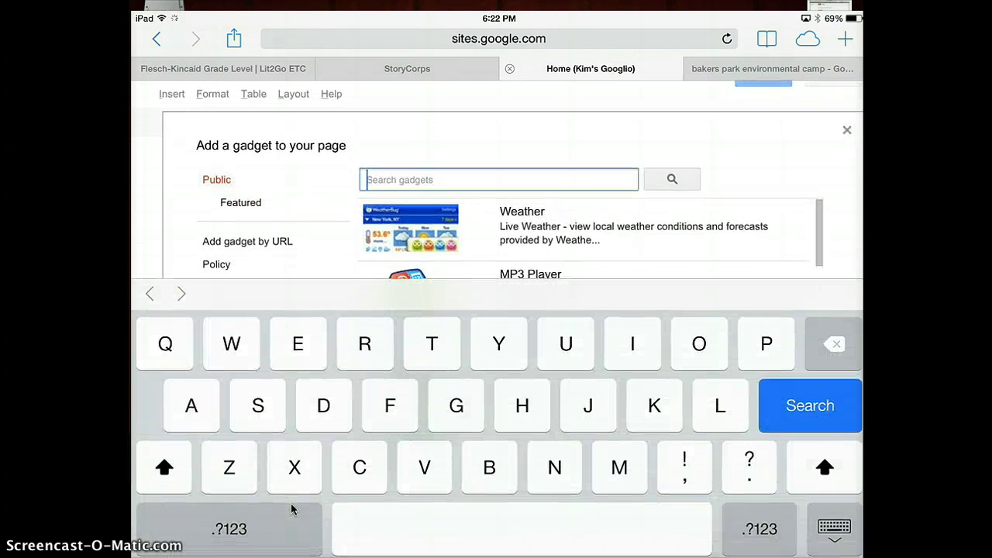
type("Counter")
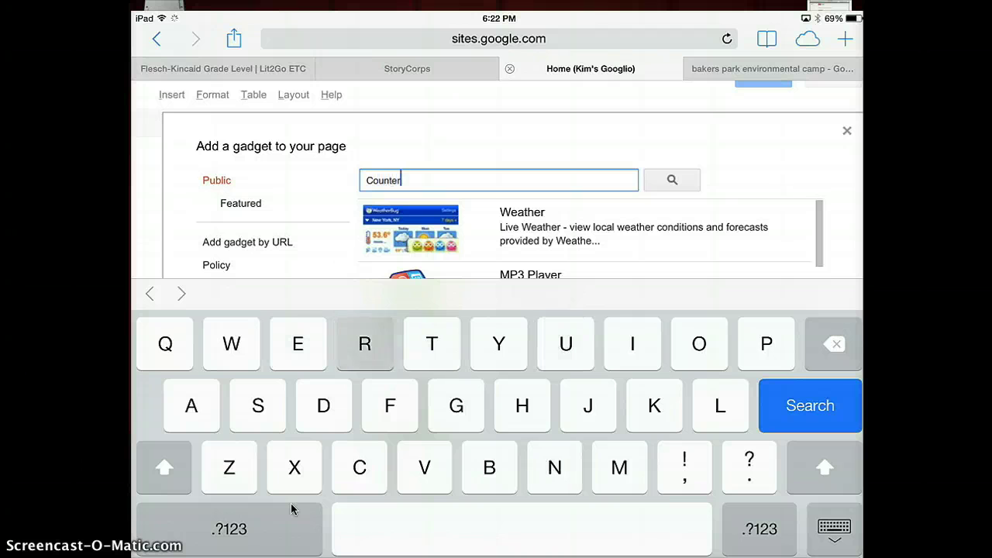
key("Return")
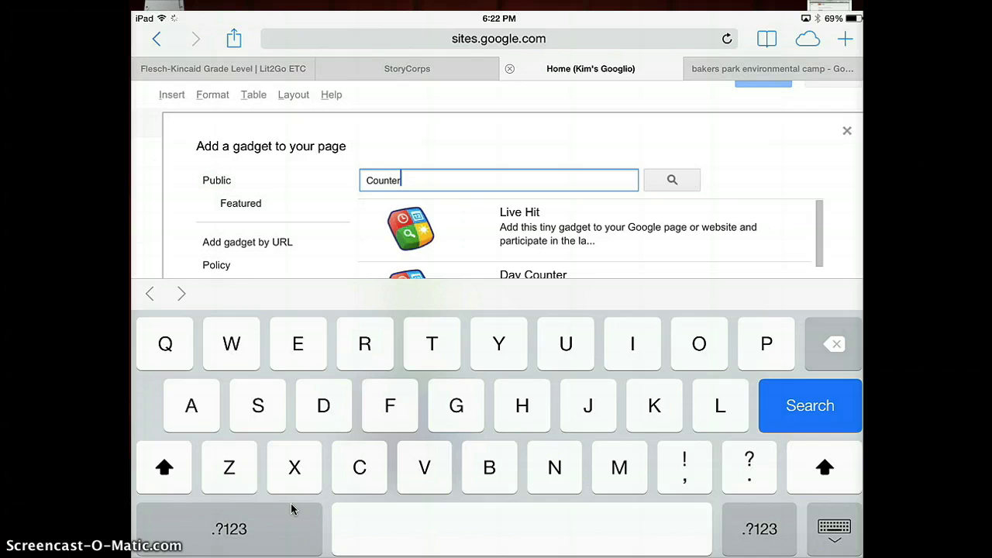
key("Escape")
Insert a Visits gadget, 200 by 122 pixels with border and title, in the footer section and align it to the center
scroll(290, 509, "down", 2)
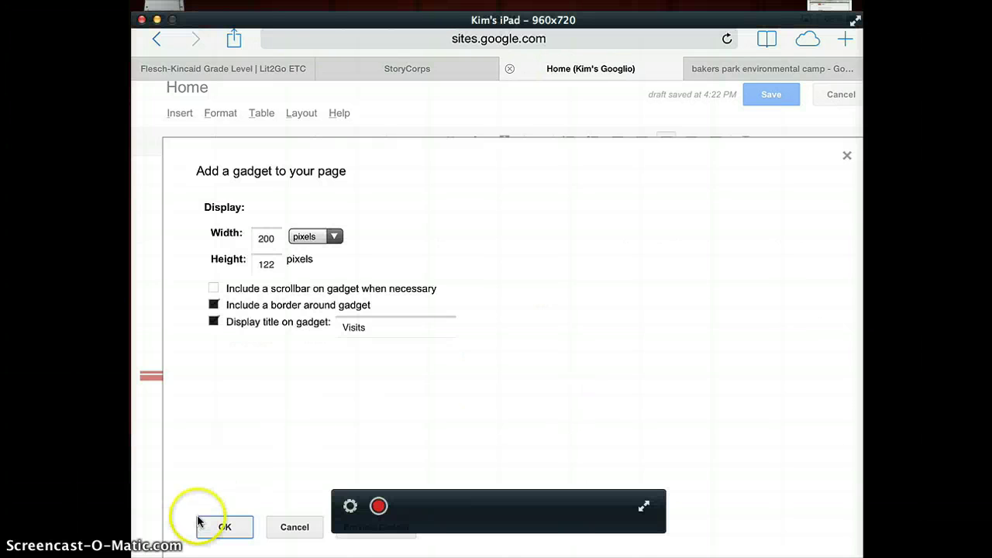
left_click(224, 527)
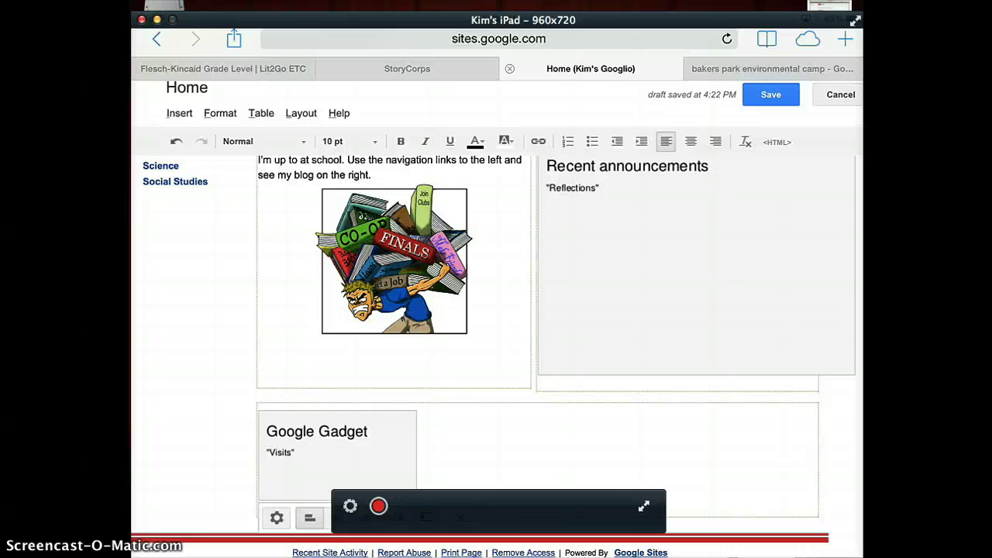
left_click(338, 517)
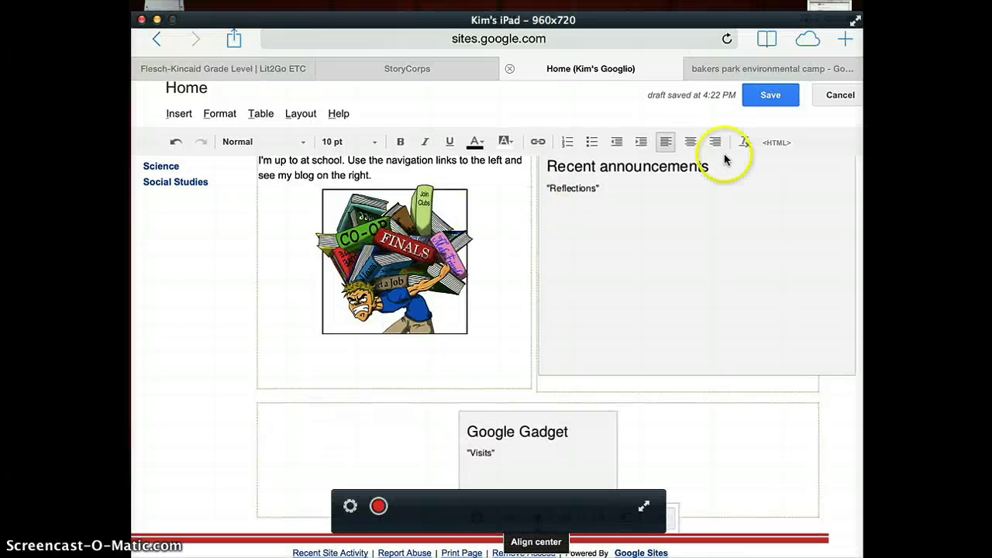
Save the changes to the Home page and view the published result
left_click(771, 95)
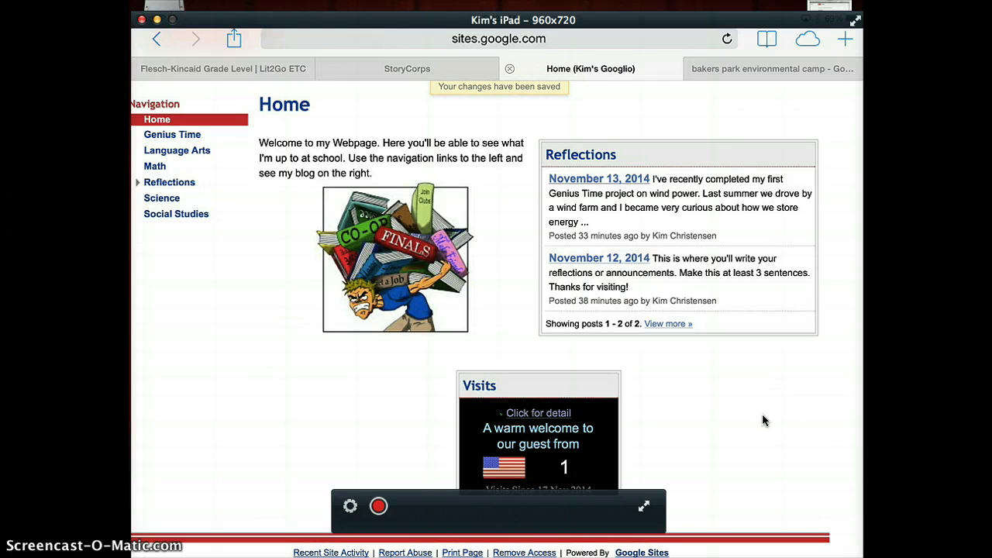
scroll(764, 420, "up", 4)
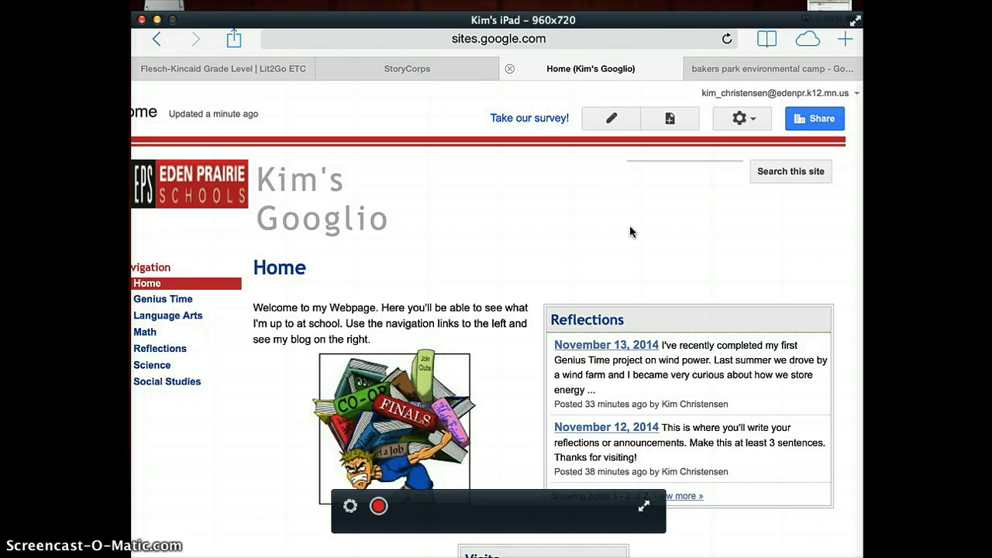
Change the site's sharing permissions from the school domain to Public on the web and save the visibility setting
scroll(630, 226, "left", 1)
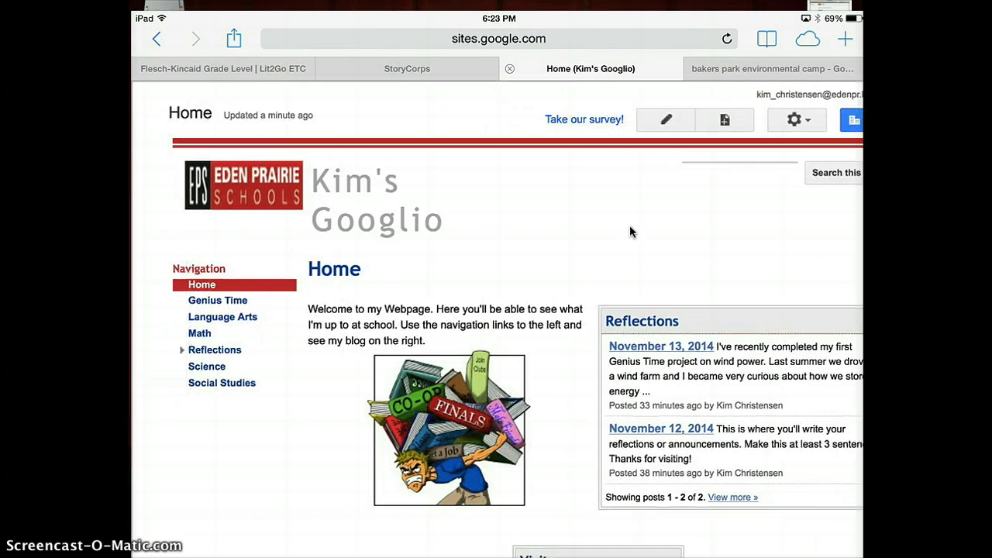
scroll(630, 226, "up", 1)
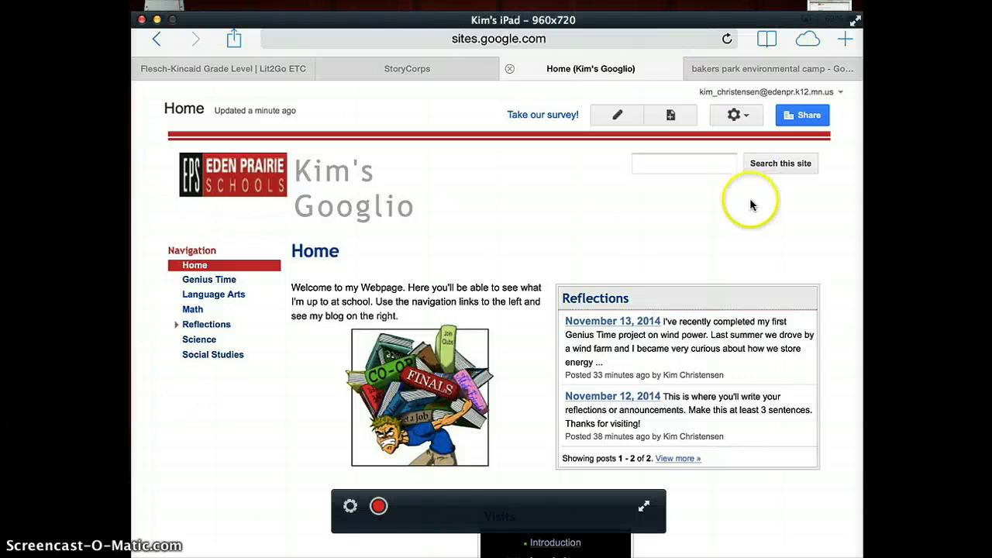
left_click(806, 115)
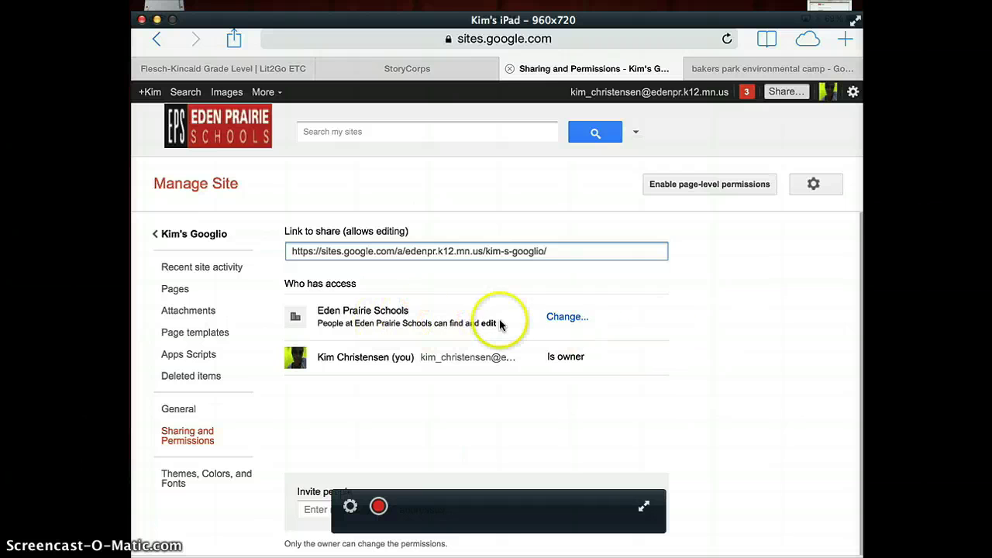
left_click(556, 316)
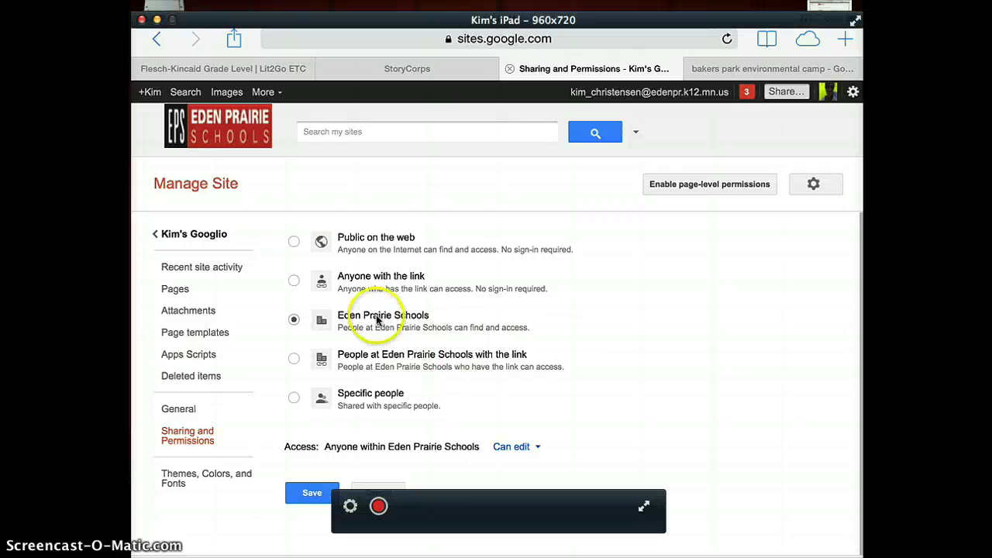
left_click(293, 242)
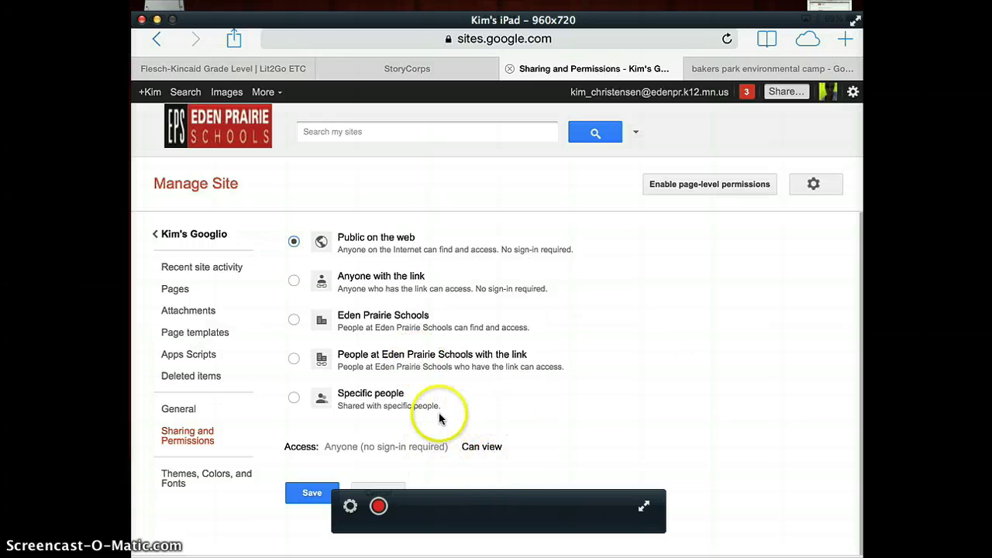
left_click(307, 494)
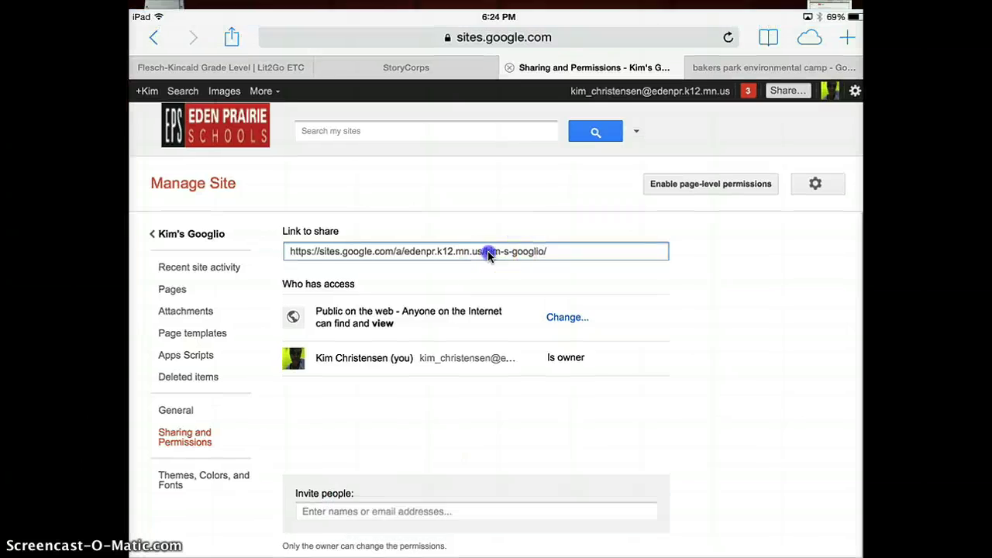
Select the site's address under Link to share on the sharing and permissions page for copying
left_click(488, 250)
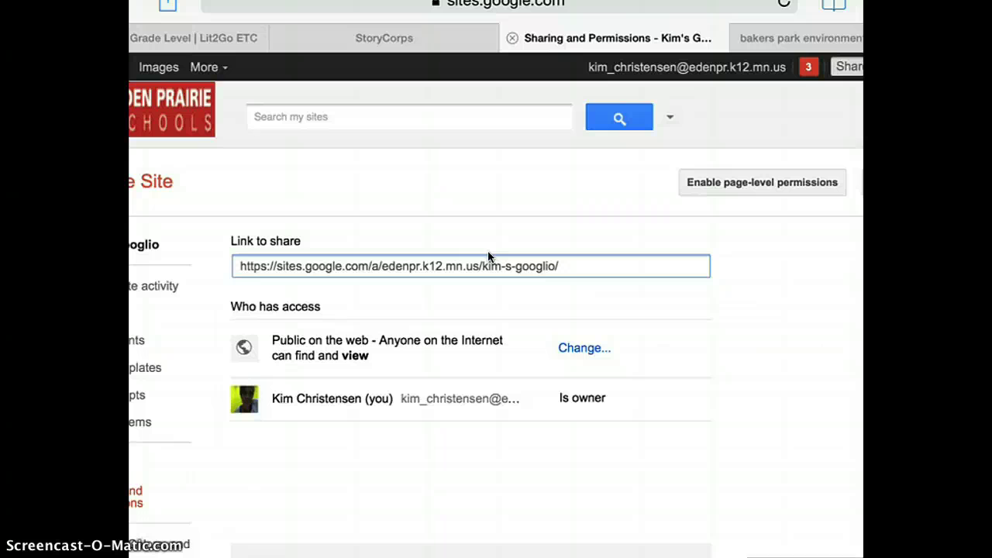
left_click(488, 251)
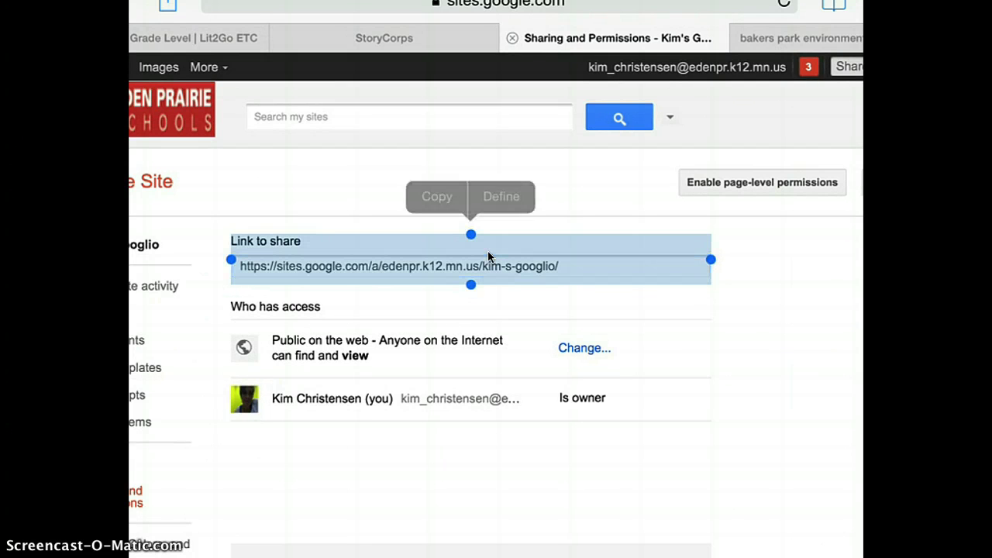